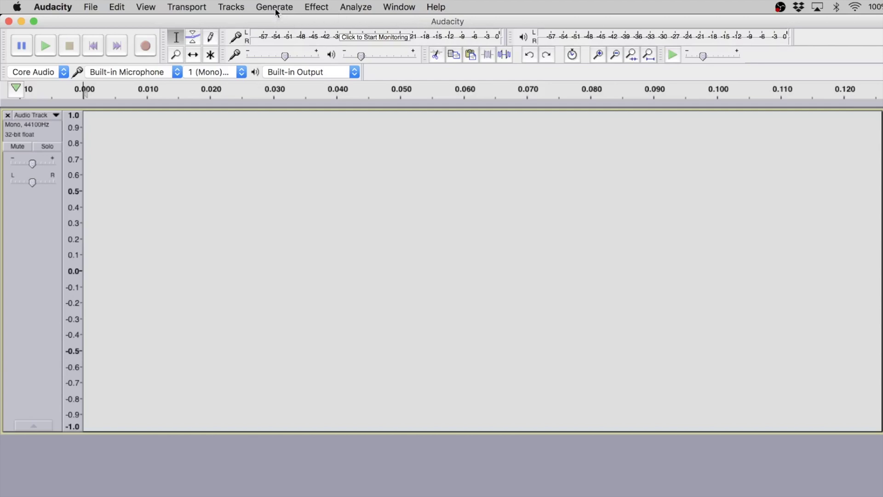
Generate one second of White noise at amplitude 1 from the Generate > Noise dialog.
click(258, 7)
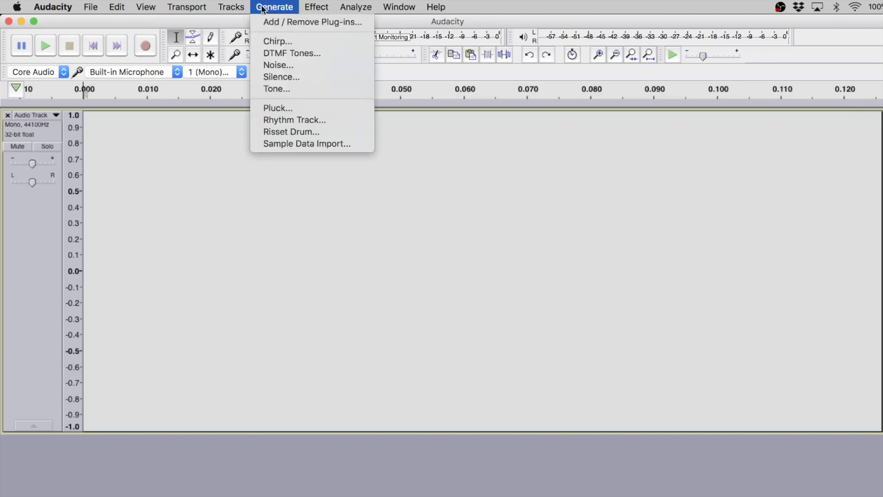
click(301, 65)
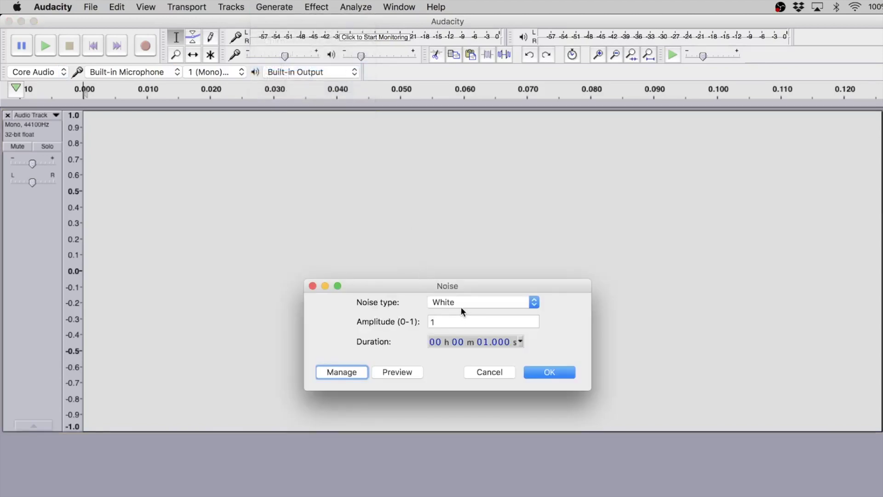
click(461, 306)
click(461, 303)
click(449, 321)
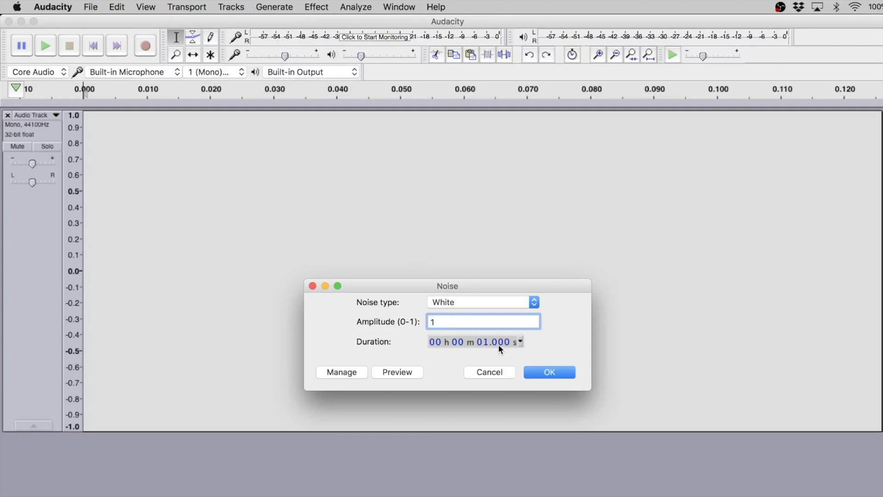
click(556, 371)
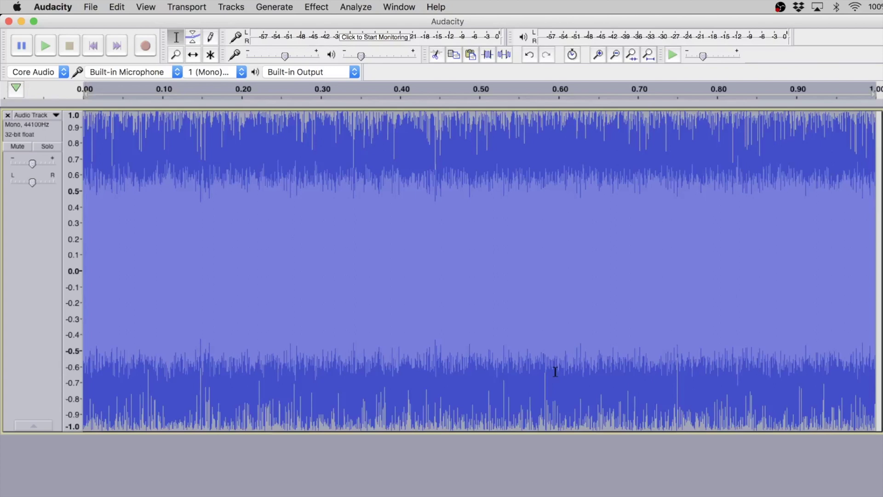
key(space)
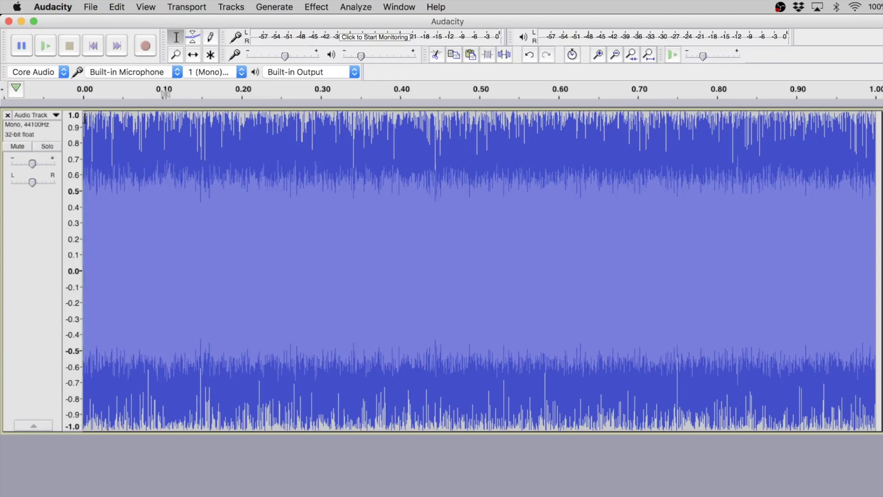
drag(94, 242, 773, 254)
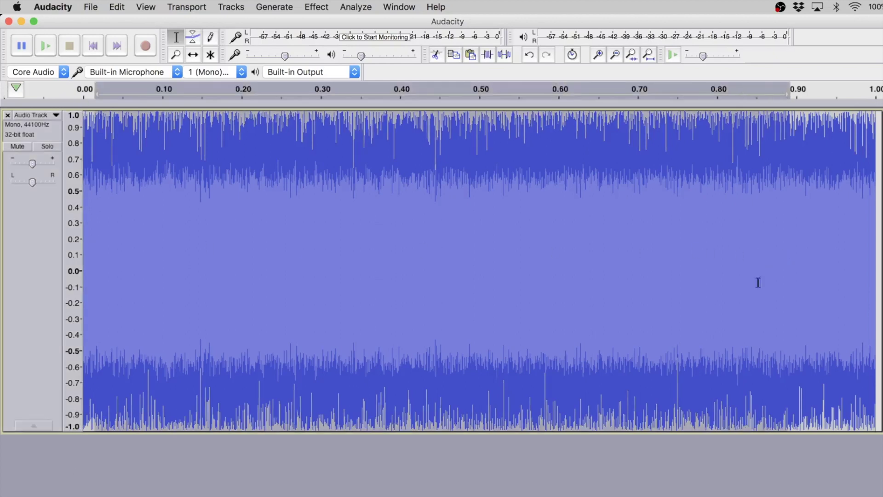
click(621, 299)
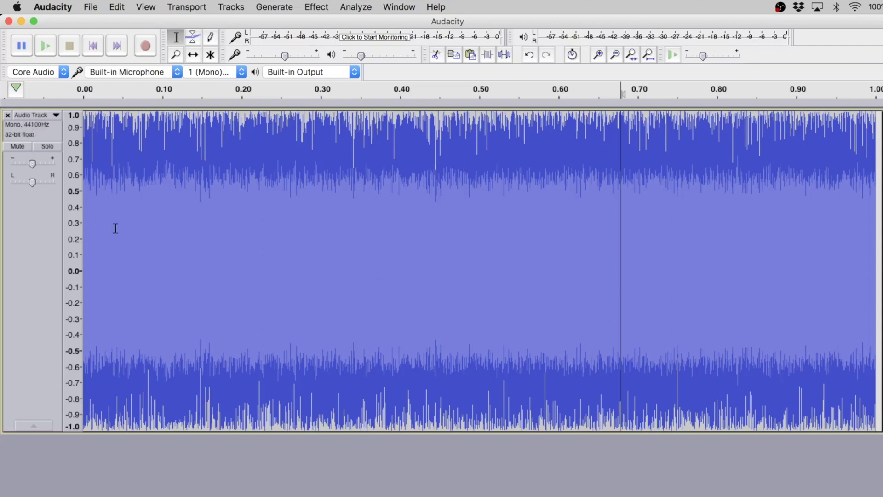
mouse_move(102, 232)
mouse_down()
mouse_move(260, 237)
mouse_move(386, 260)
mouse_up()
drag(441, 260, 672, 270)
click(674, 270)
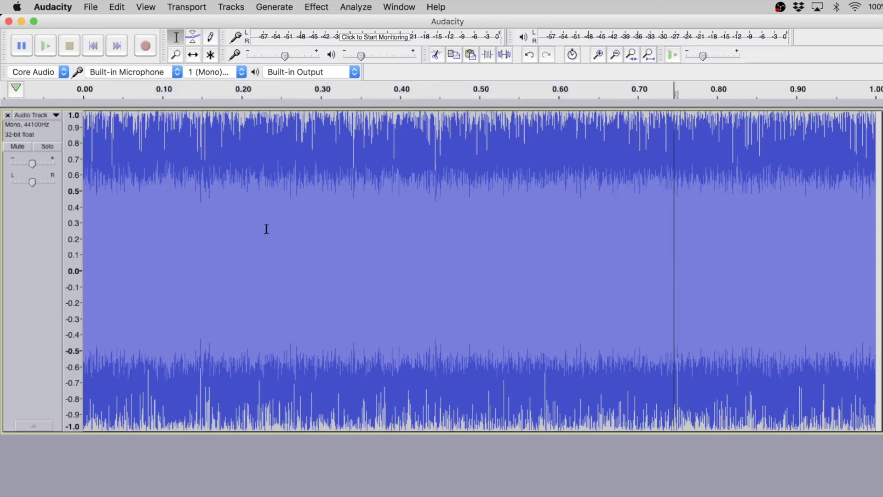
click(265, 230)
click(129, 232)
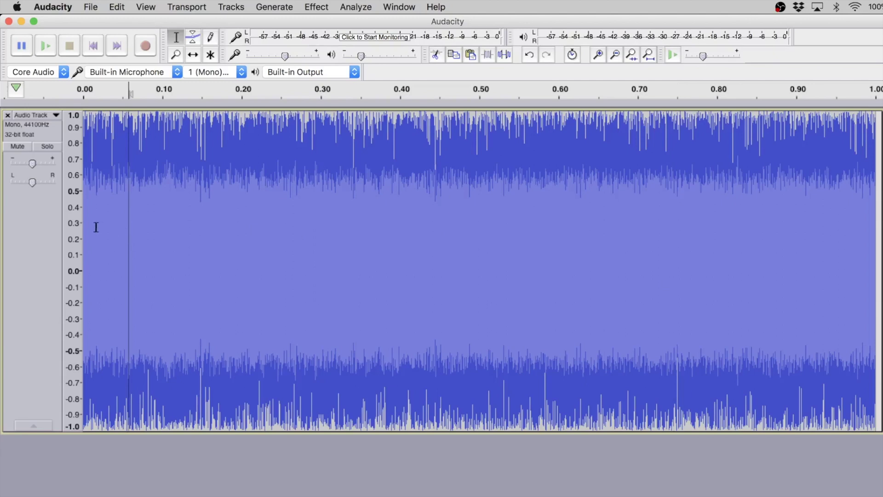
Jump to the track start and zoom in to individual white-noise samples, settling at about one millisecond.
key(Home)
key(cmd+1)
key(cmd+1)
key(cmd+1)
key(cmd+1)
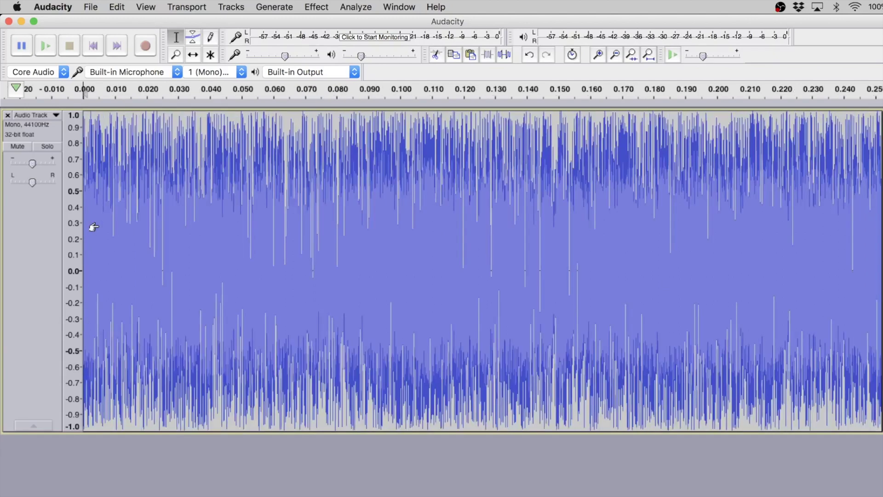
key(cmd+1)
key(cmd+1)
key(cmd+1)
key(cmd+1)
key(cmd+1)
key(cmd+1)
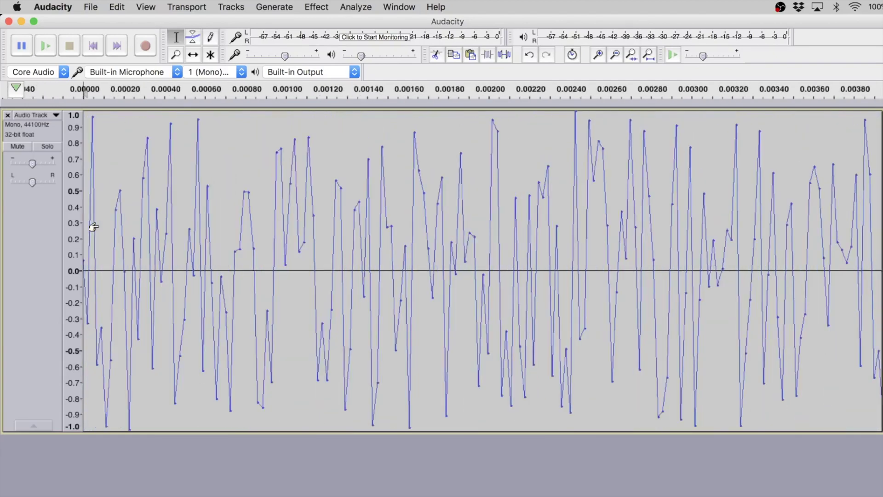
key(super+1)
key(super+1)
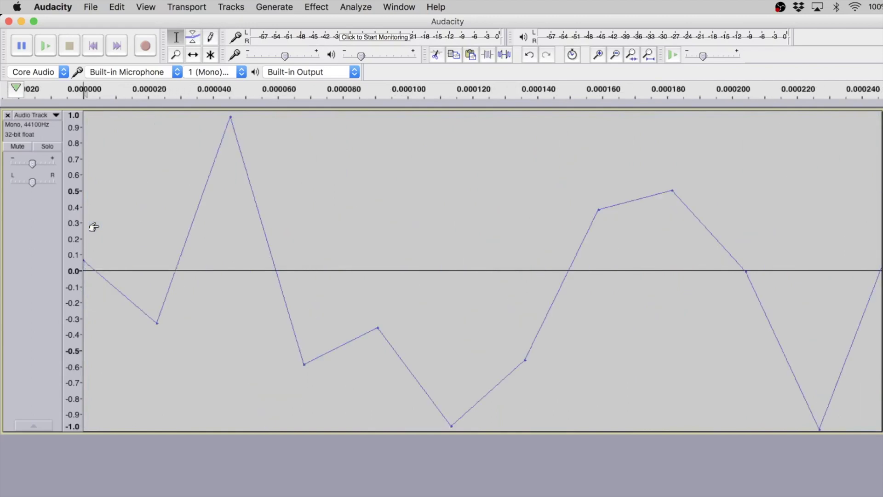
key(super+3)
key(super+3)
key(super+1)
key(super+3)
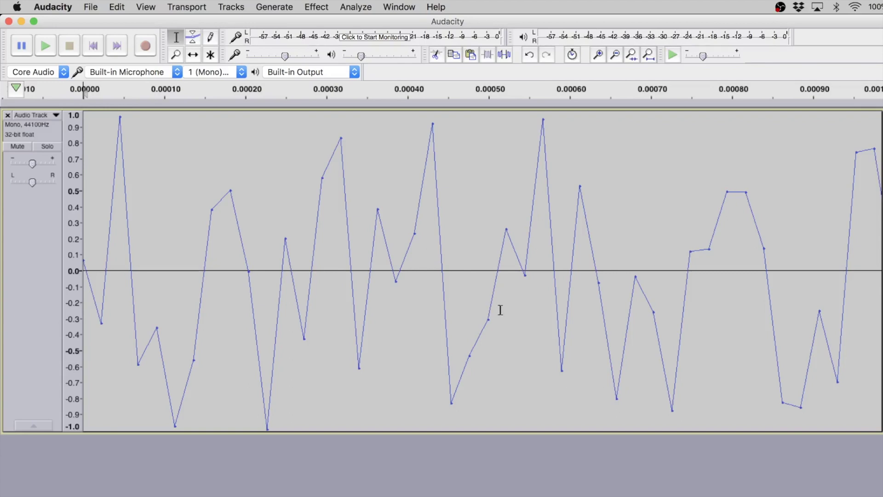
drag(488, 293, 598, 296)
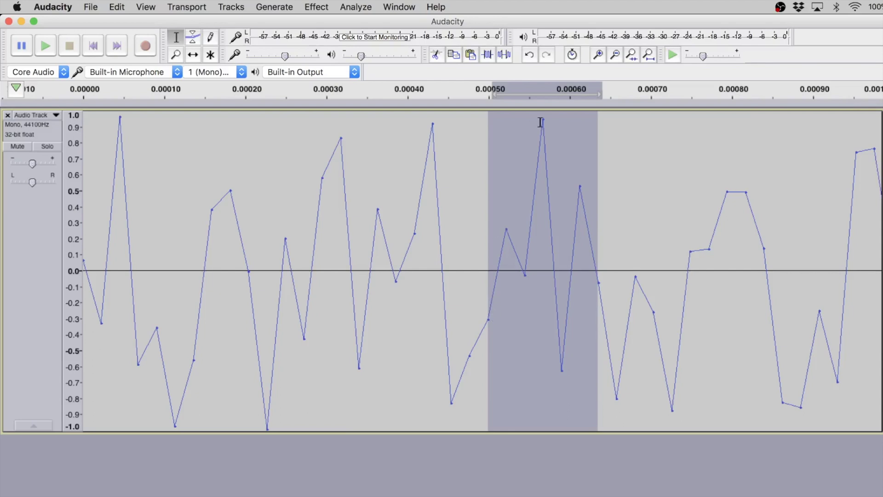
click(505, 233)
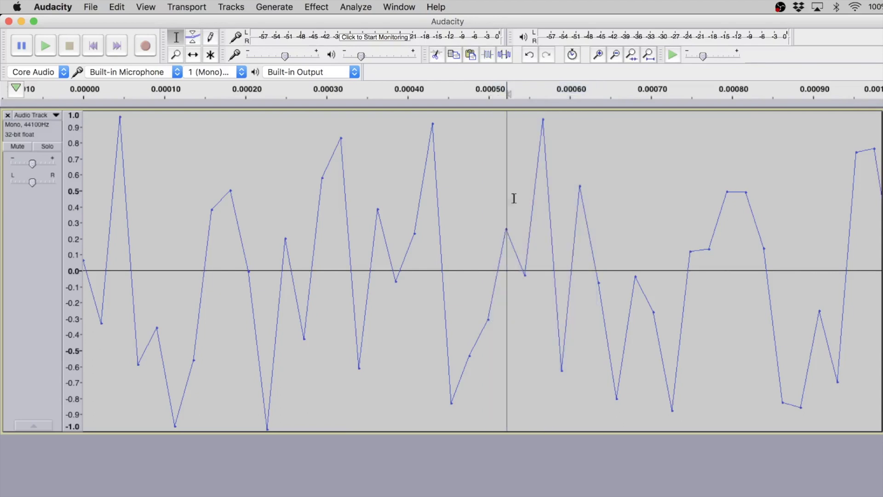
click(543, 120)
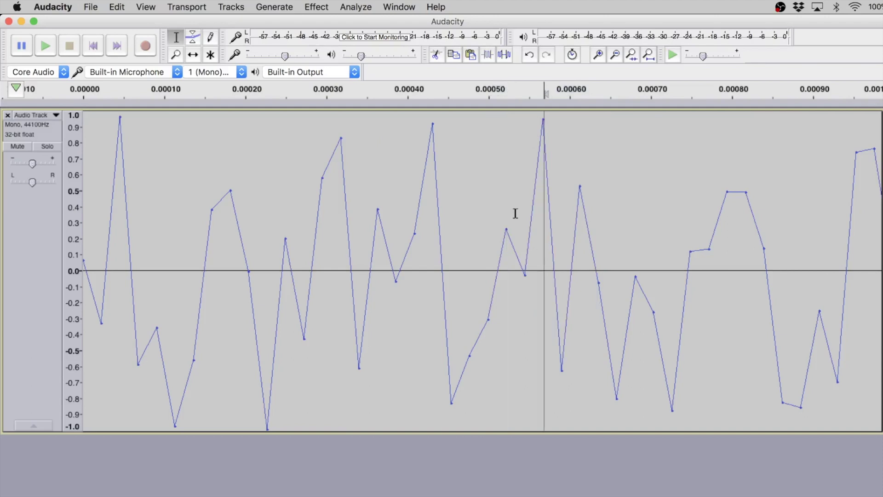
mouse_move(488, 317)
mouse_down()
mouse_move(507, 294)
mouse_move(590, 289)
mouse_move(497, 276)
mouse_move(491, 282)
mouse_move(598, 277)
mouse_up()
click(488, 302)
mouse_move(489, 299)
mouse_down()
mouse_move(495, 288)
mouse_move(607, 279)
mouse_up()
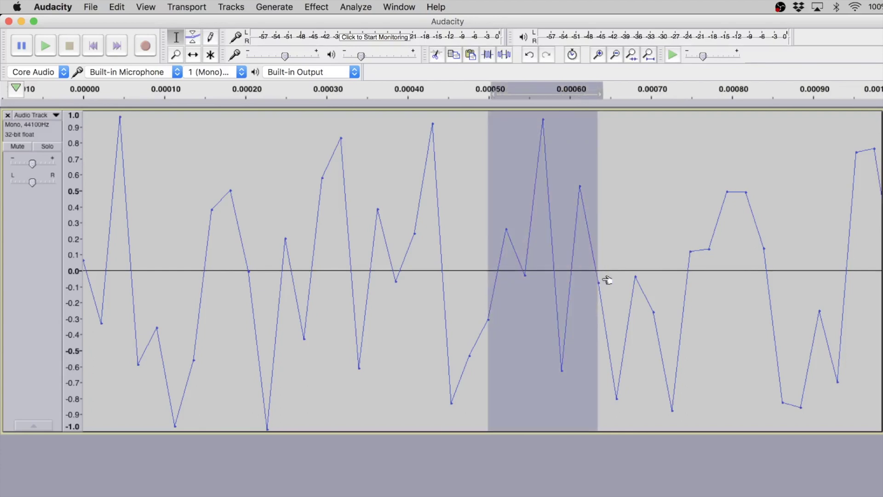
click(500, 295)
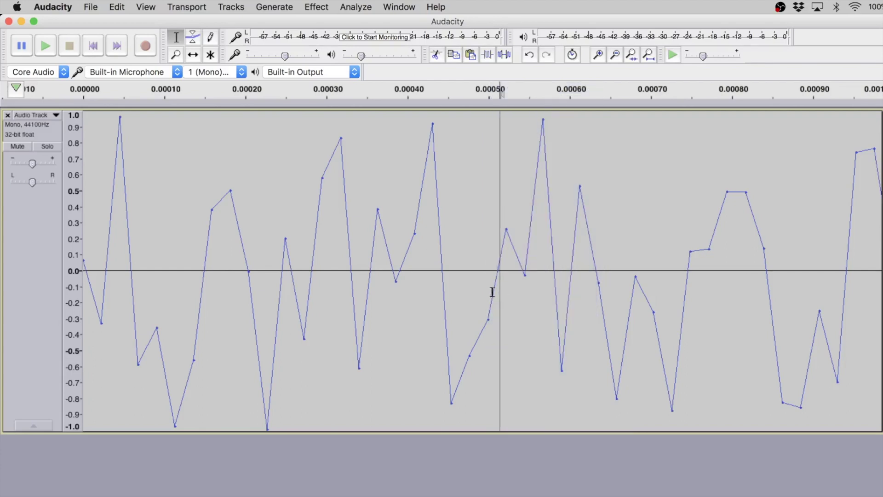
drag(488, 294, 595, 289)
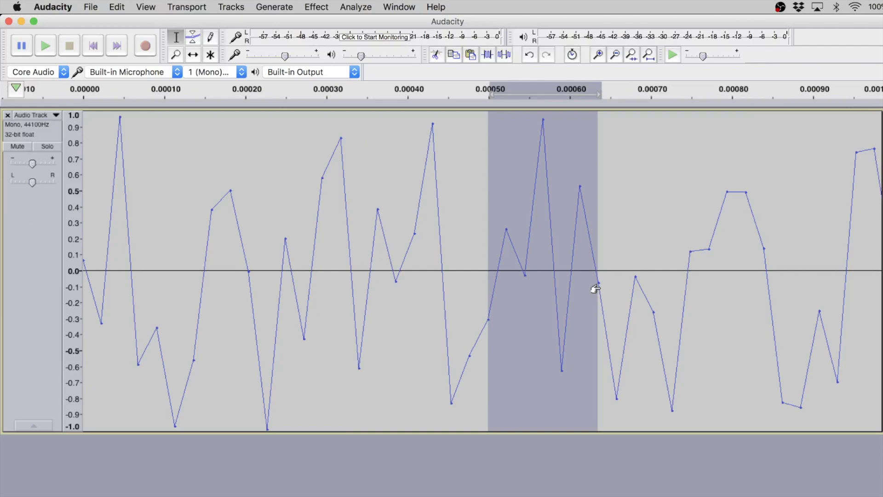
click(519, 232)
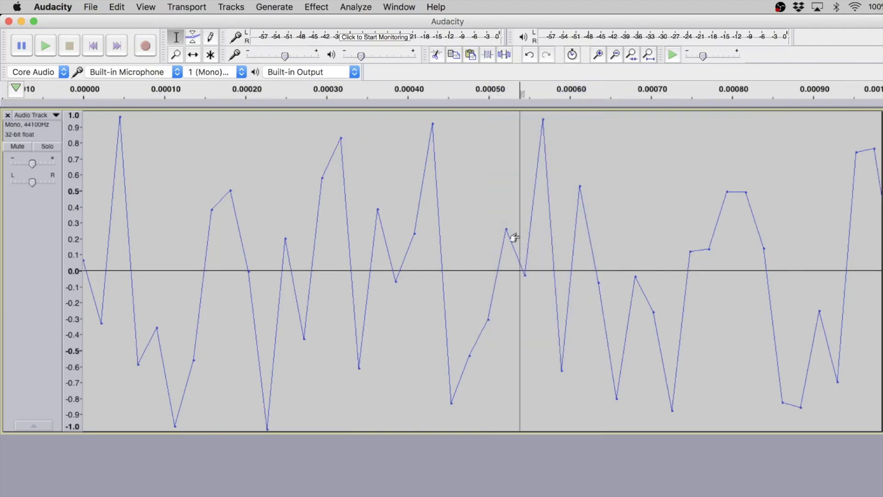
click(553, 228)
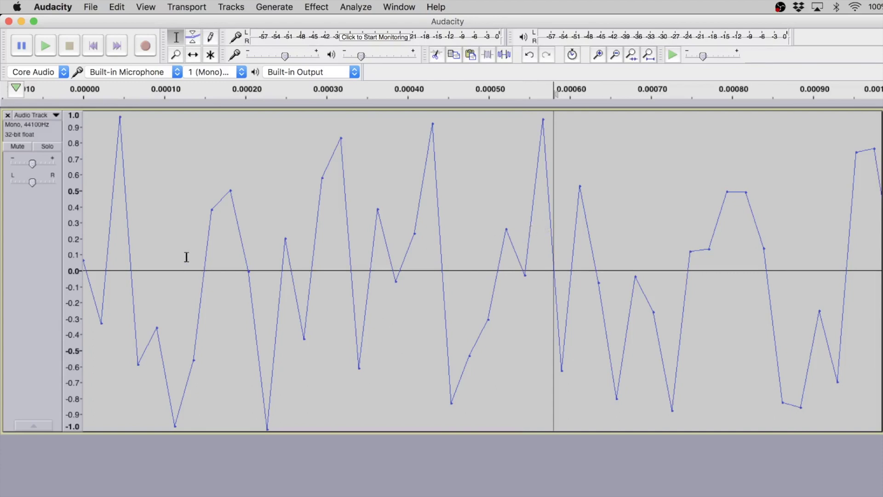
drag(193, 257, 472, 261)
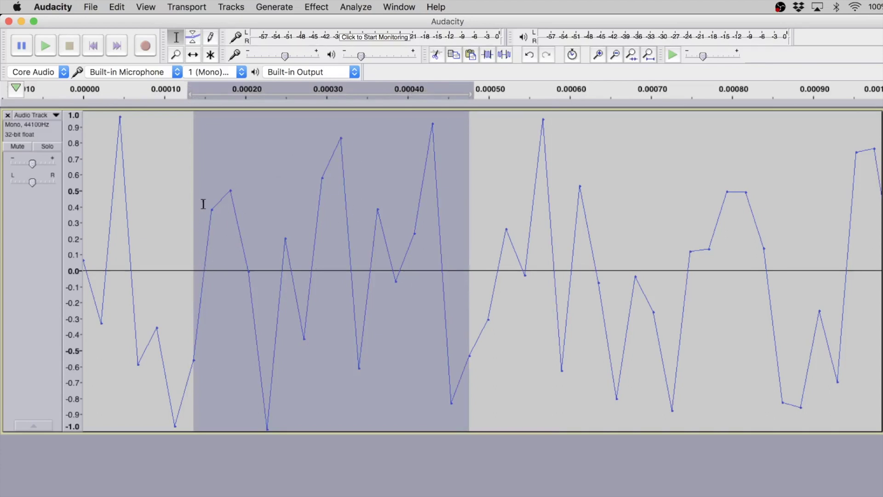
click(219, 194)
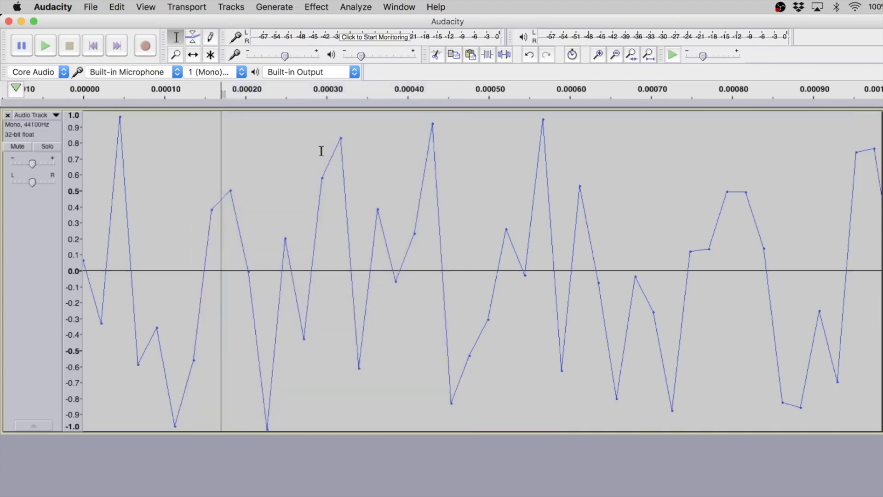
click(342, 141)
click(434, 127)
click(215, 211)
drag(229, 195, 239, 257)
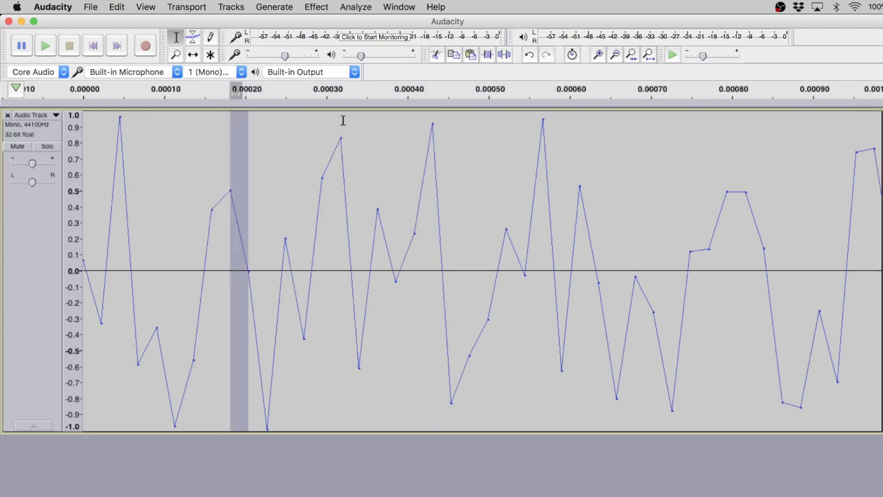
click(433, 127)
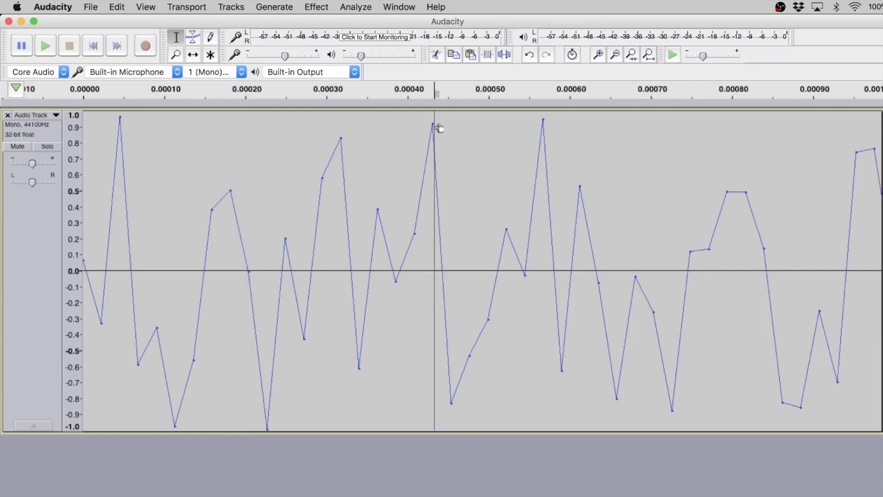
drag(193, 233, 449, 222)
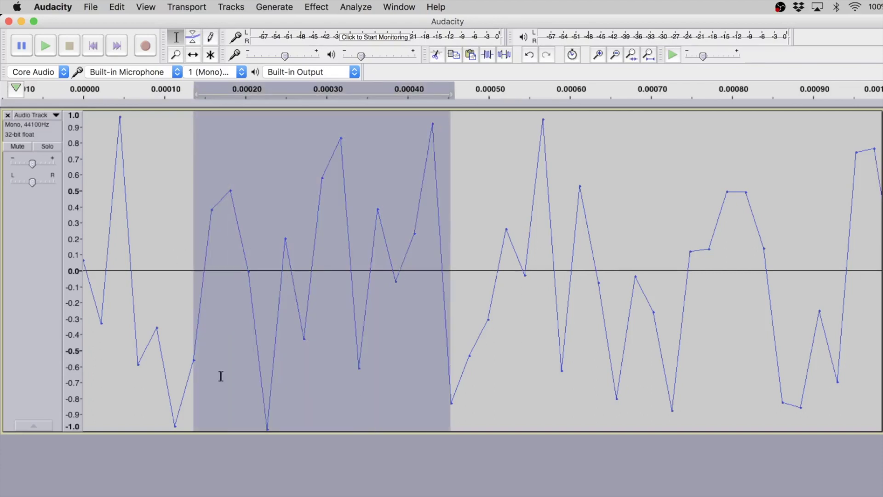
drag(199, 266, 464, 271)
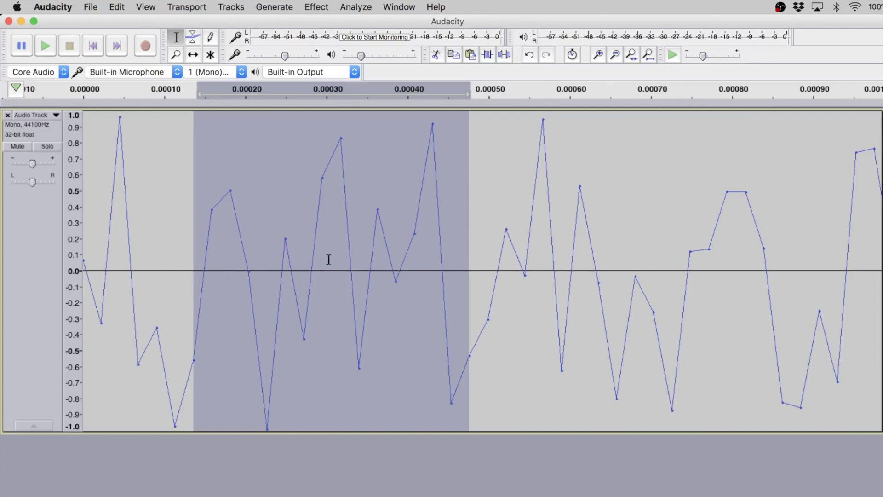
click(374, 275)
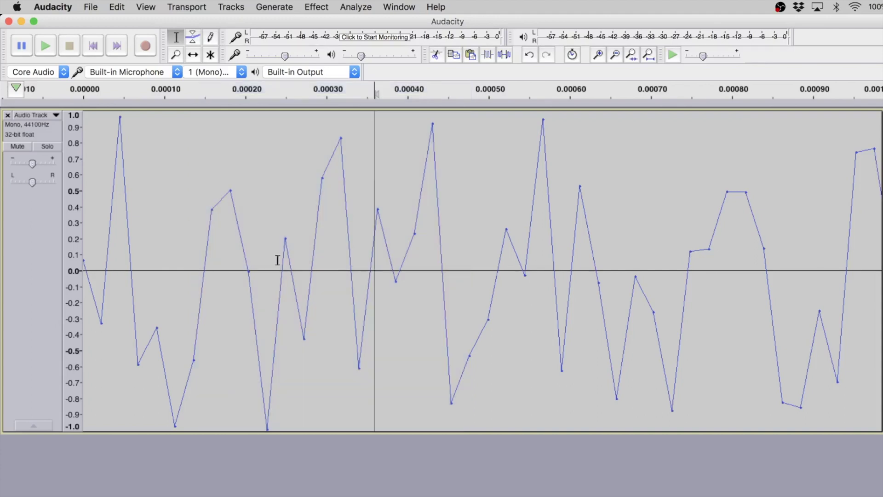
drag(192, 262, 285, 265)
shift+click(329, 267)
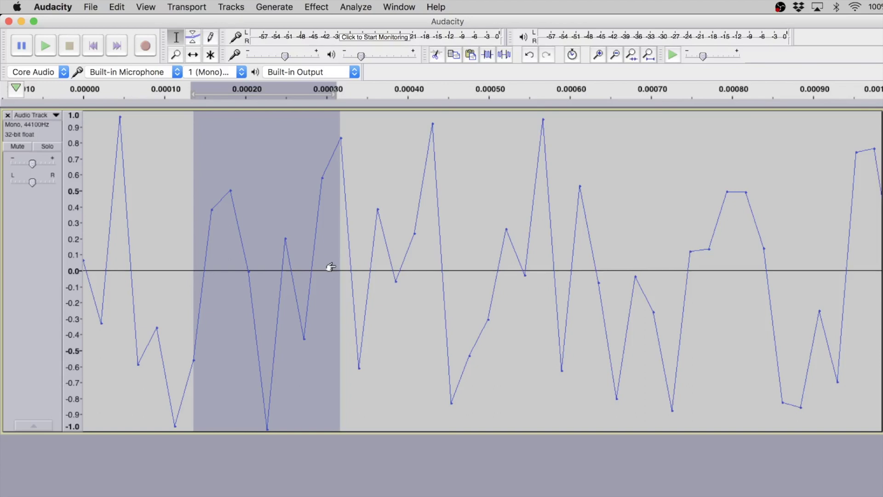
key(Home)
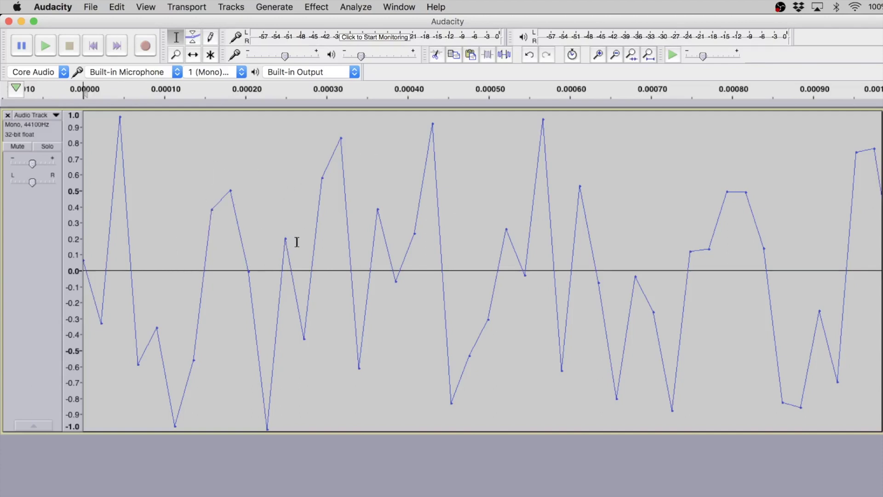
Zoom out over the white noise and try selections spanning roughly 0.08 to 0.80 seconds.
key(super+3)
key(super+3)
key(super+3)
key(super+3)
key(super+3)
key(super+3)
key(super+3)
key(super+3)
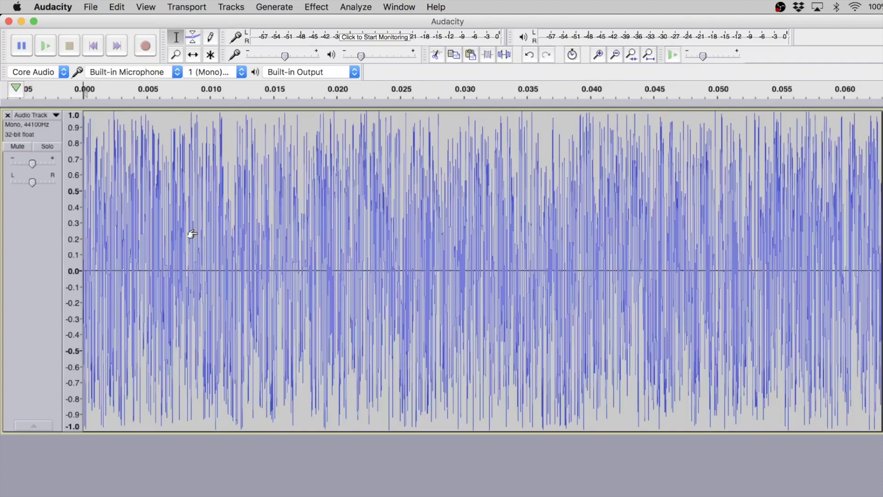
key(super+3)
key(super+3)
key(super+3)
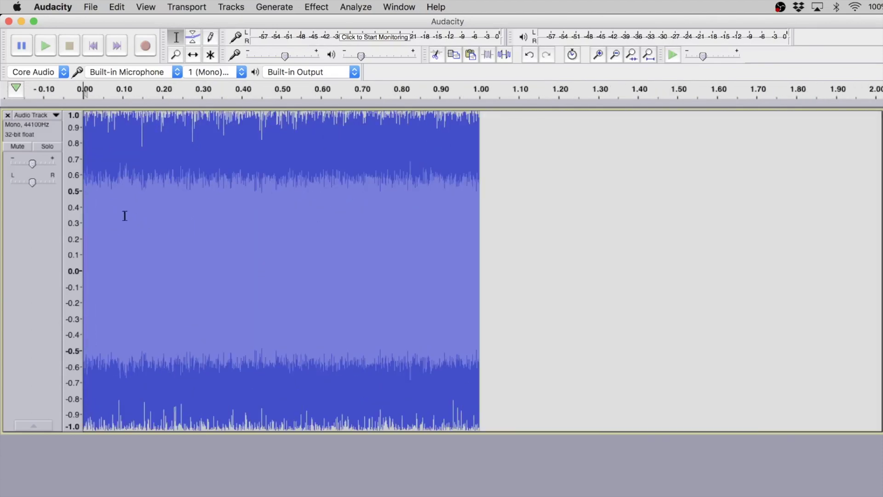
drag(124, 216, 405, 220)
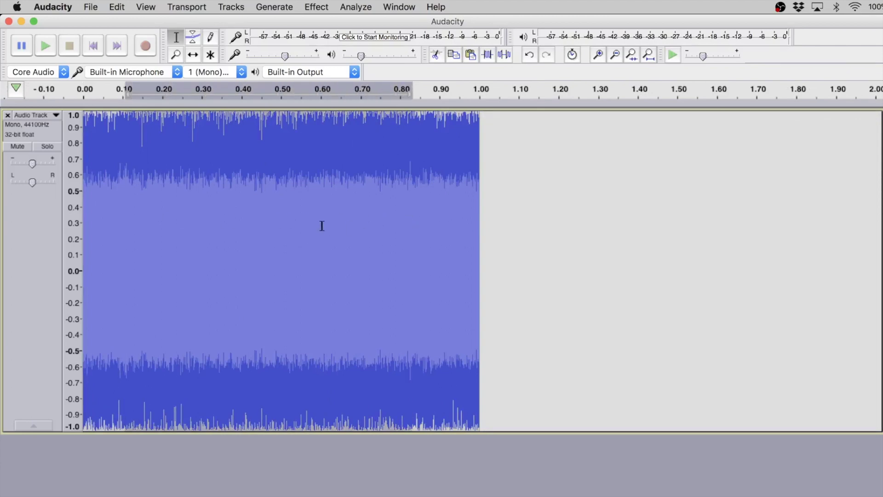
click(206, 202)
drag(116, 195, 415, 207)
click(358, 213)
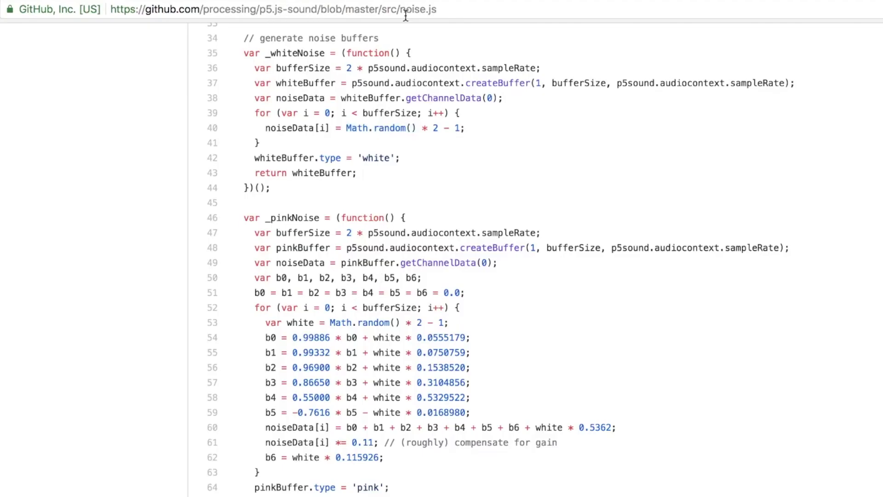
double_click(299, 98)
click(374, 98)
double_click(374, 98)
click(340, 150)
double_click(387, 127)
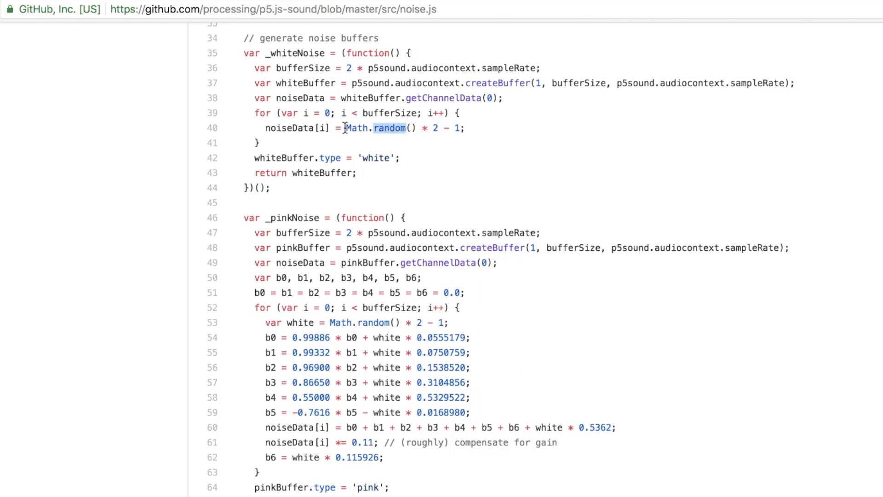
drag(346, 128, 435, 131)
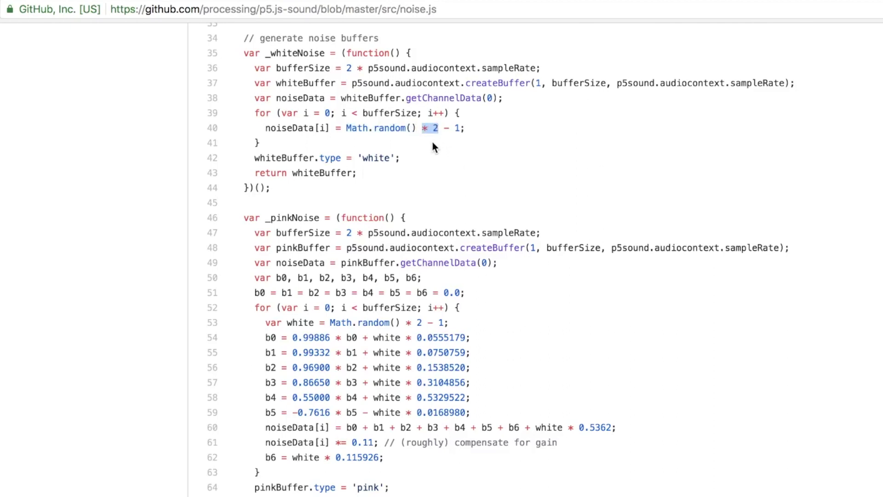
click(450, 127)
drag(443, 130, 459, 127)
Confirm Pink noise at amplitude 1 for 1 second and generate it into the track.
click(456, 128)
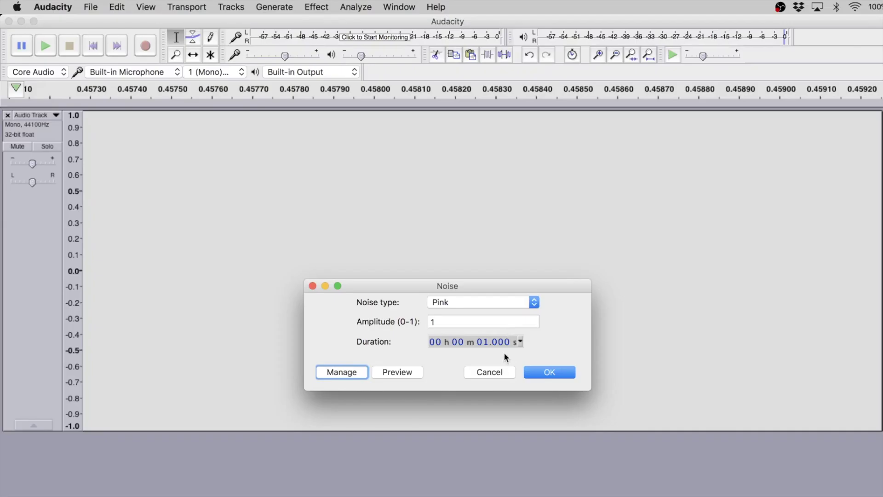
click(549, 371)
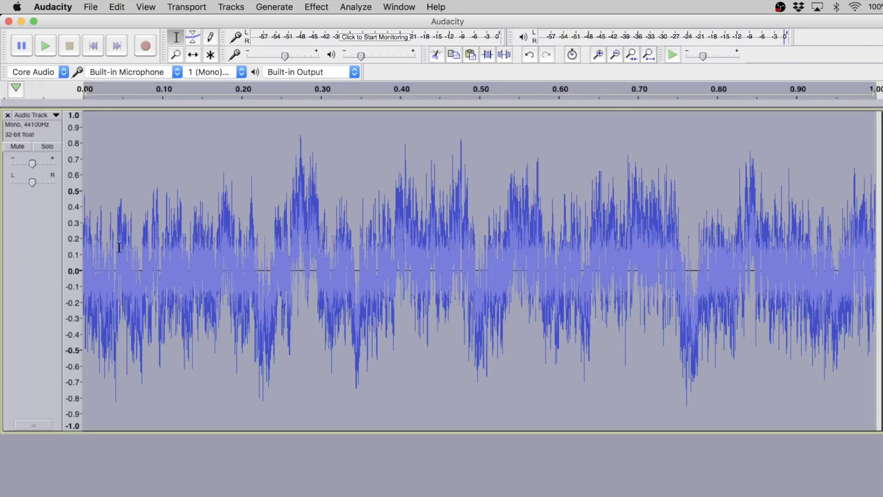
Place the cursor near 0.536 s and zoom into the pink noise down to individual samples.
drag(121, 250, 699, 259)
click(548, 267)
click(508, 262)
key(super+1)
key(super+1)
key(super+1)
key(super+1)
key(super+1)
key(super+1)
key(super+1)
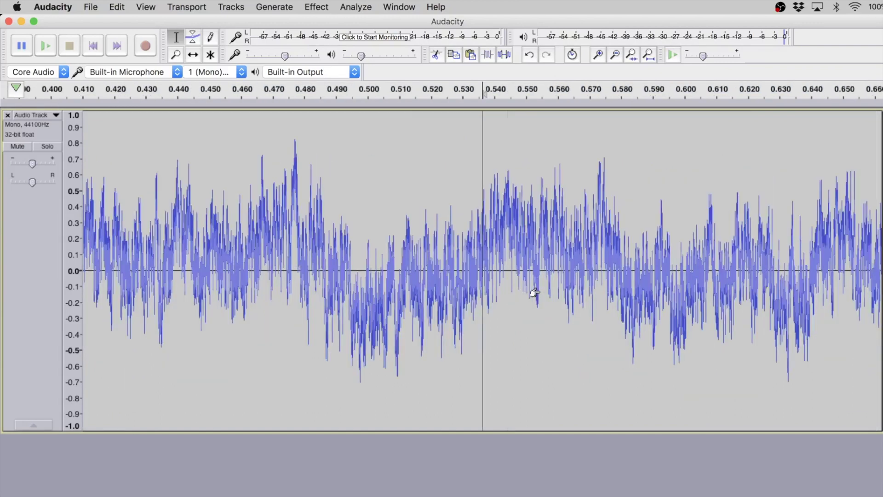
key(super+1)
key(super+1)
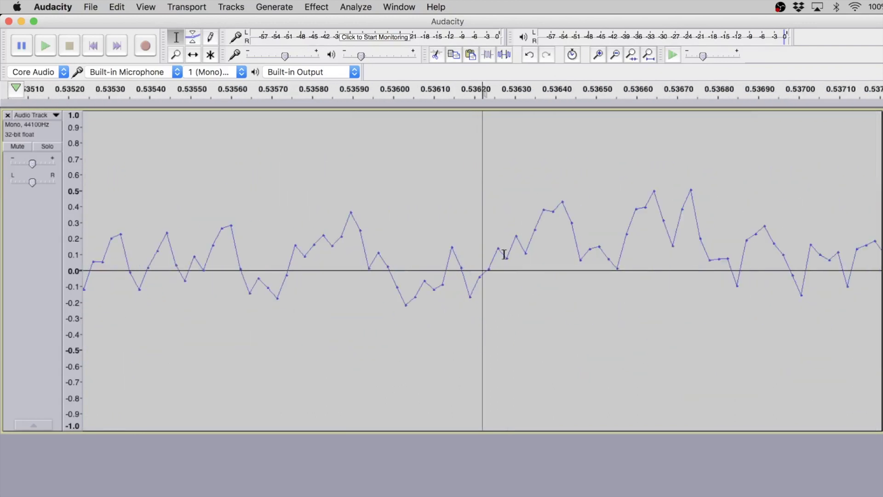
key(super+1)
drag(493, 268, 587, 257)
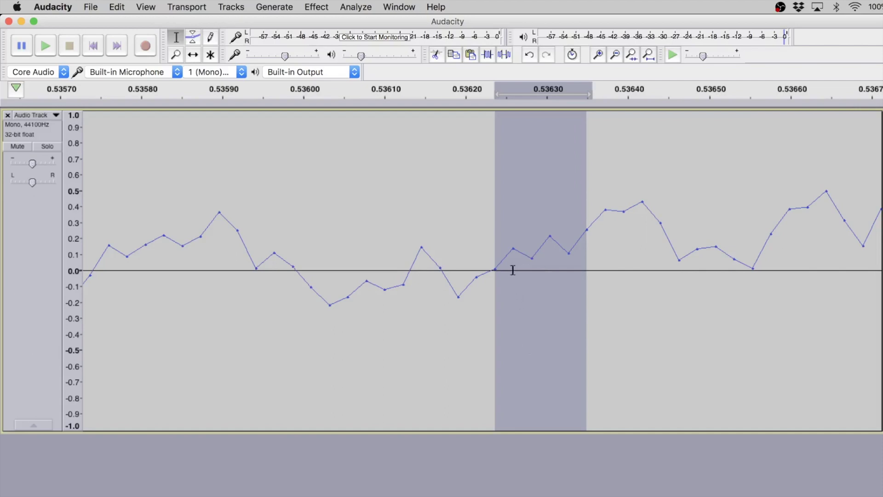
Reselect about 0.523–0.546 s and toggle between sample level and the dense pink waveform.
key(super+3)
key(super+3)
key(super+3)
key(super+3)
key(super+3)
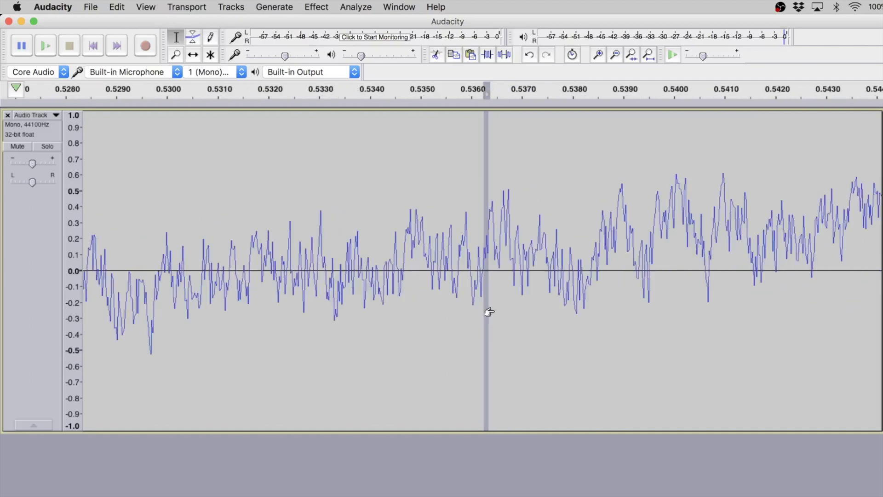
drag(152, 235, 742, 269)
click(472, 297)
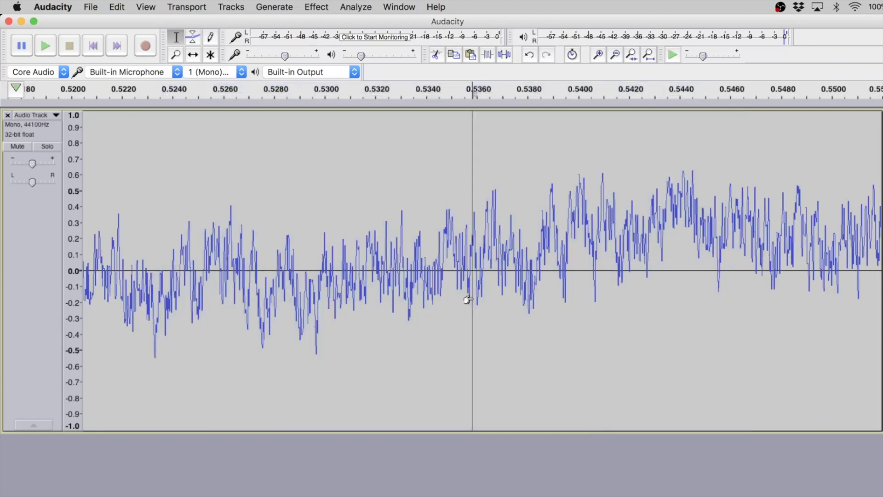
key(super+1)
key(super+1)
key(super+1)
key(super+1)
key(super+1)
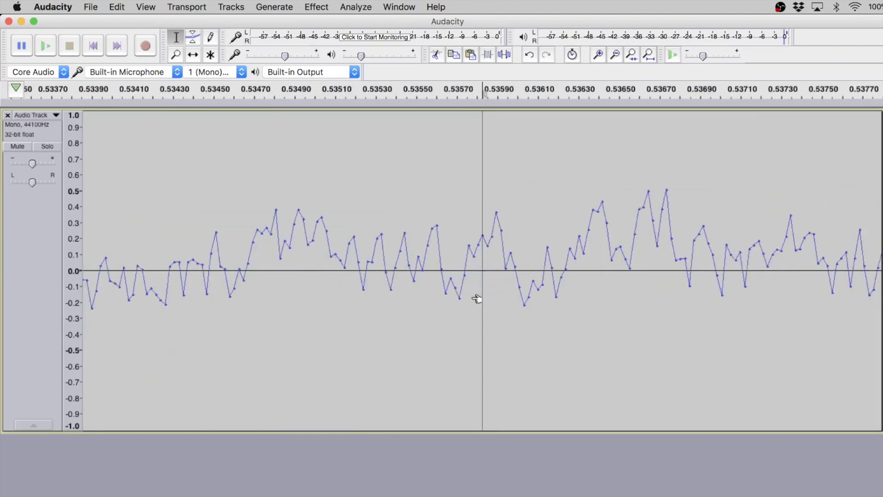
key(super+3)
key(super+3)
key(super+3)
key(super+1)
key(super+1)
key(super+1)
key(super+3)
key(super+3)
key(super+3)
key(super+3)
key(super+3)
key(super+3)
key(super+3)
key(super+3)
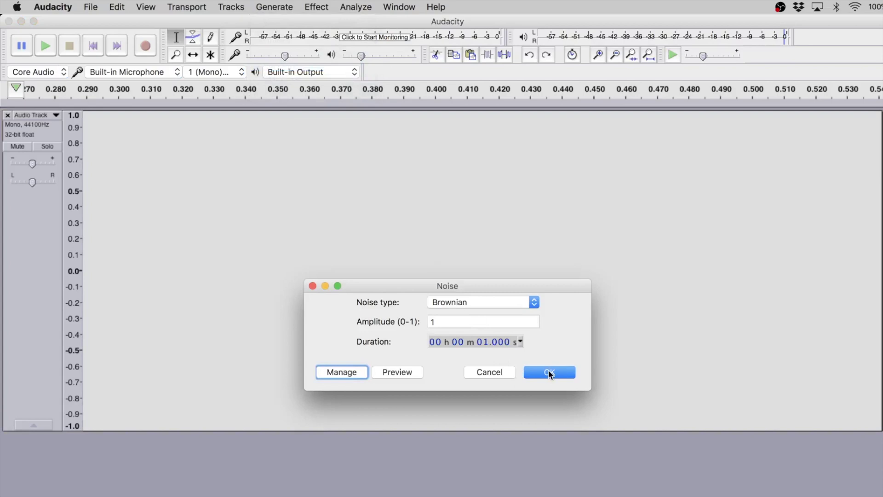
Generate one second of brown noise and zoom in around 0.23 seconds.
click(549, 373)
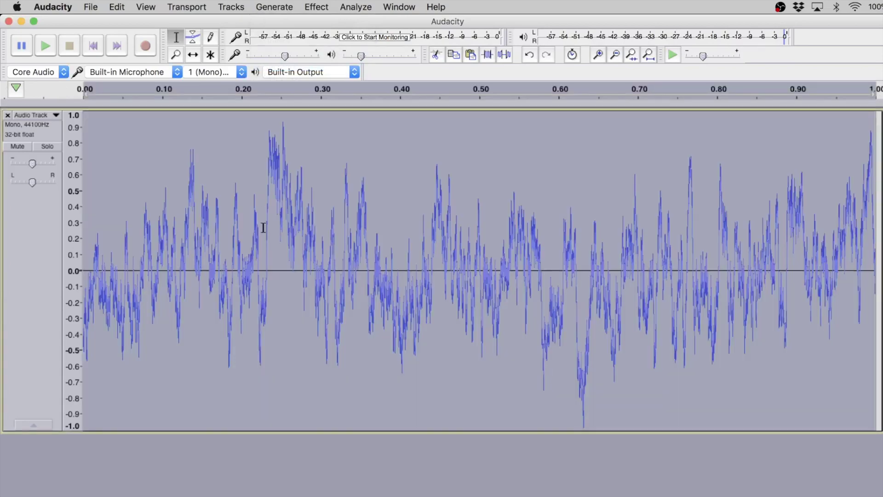
drag(268, 229, 536, 263)
drag(206, 249, 317, 207)
click(267, 178)
key(ctrl+1)
key(ctrl+1)
key(ctrl+1)
key(ctrl+1)
key(ctrl+1)
key(ctrl+1)
key(ctrl+1)
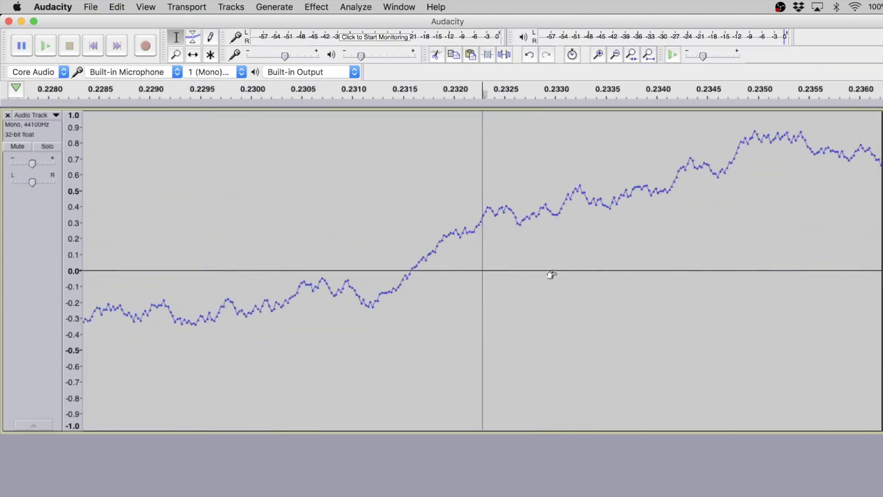
key(ctrl+1)
key(ctrl+1)
key(ctrl+1)
Step the cursor across neighbouring brown-noise samples, then zoom out slightly.
click(468, 222)
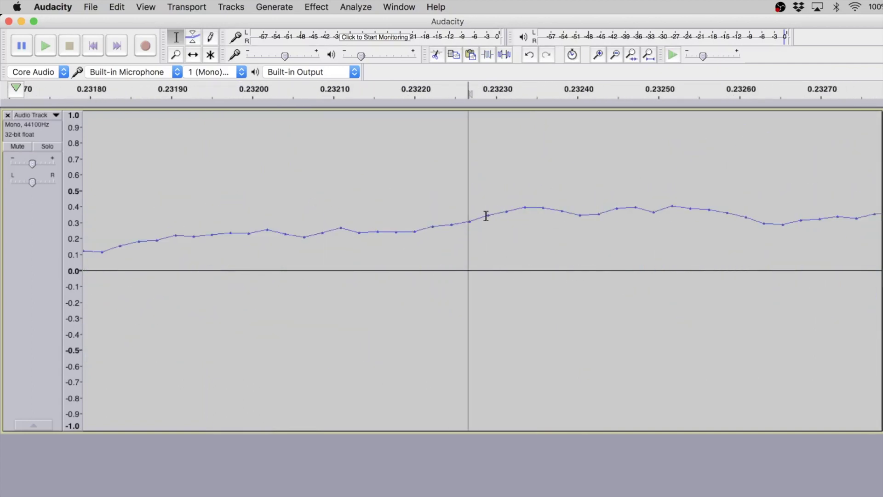
click(487, 213)
click(506, 214)
click(528, 210)
click(543, 211)
click(566, 214)
click(580, 215)
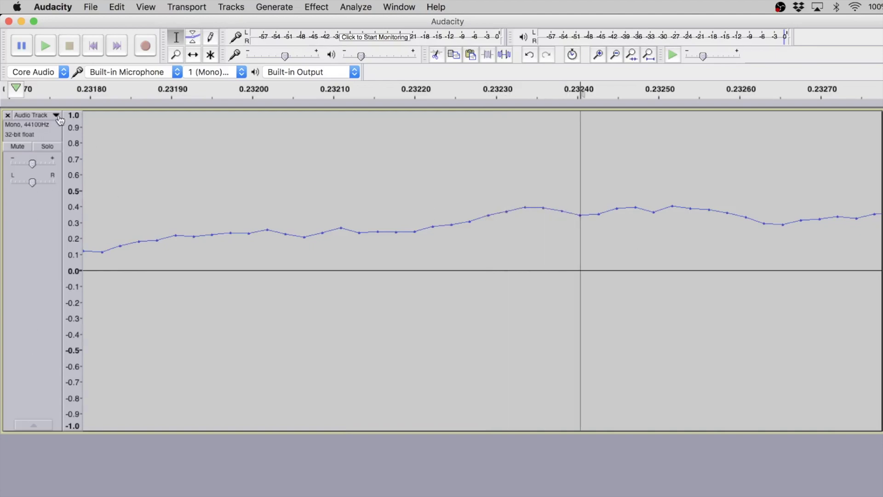
key(ctrl+3)
key(ctrl+3)
key(ctrl+3)
key(ctrl+3)
Select a tiny range near the 0.235 s peak and draw one sample down to about -0.78.
drag(453, 259, 549, 193)
click(614, 151)
click(623, 145)
click(630, 146)
drag(636, 146, 629, 152)
click(211, 37)
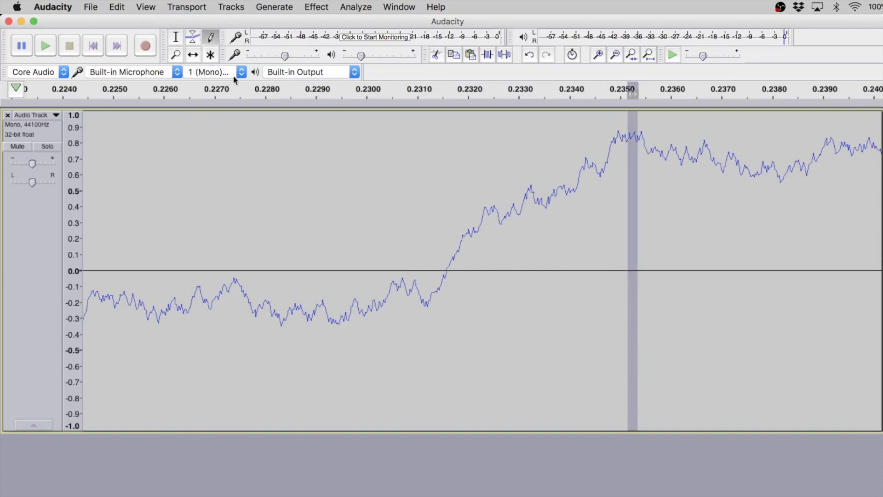
key(ctrl+1)
key(ctrl+1)
click(450, 393)
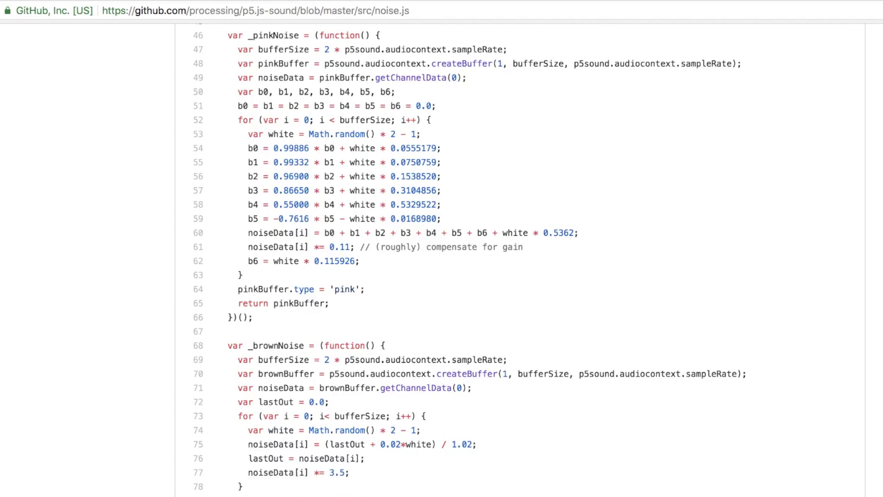
Highlight the pink noise filter lines 53–60 and the brown noise formula on line 75.
drag(247, 493, 220, 278)
click(591, 240)
drag(569, 233, 220, 134)
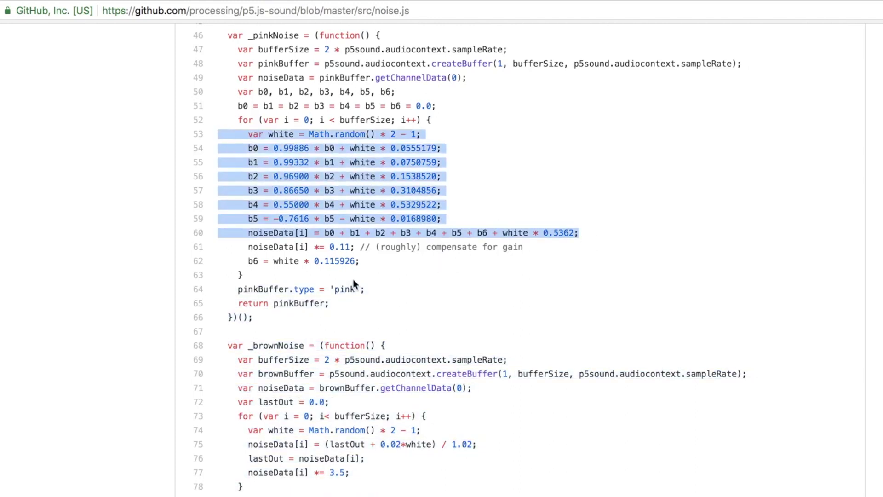
click(497, 276)
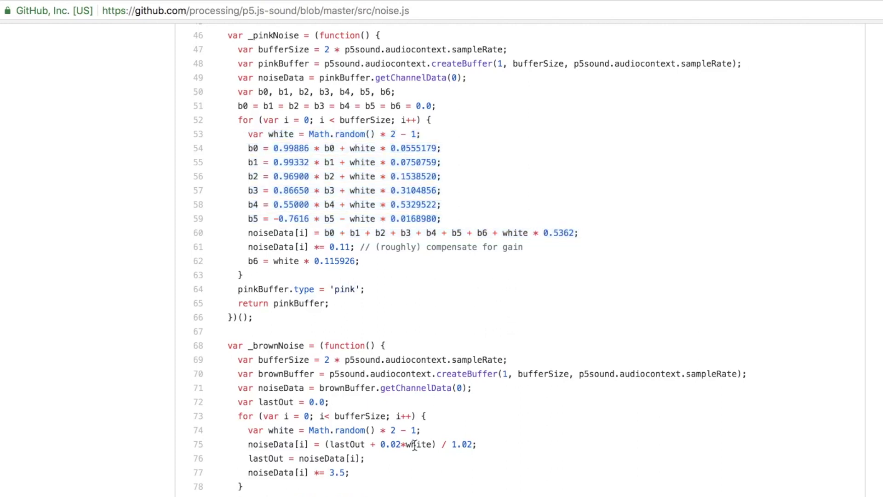
drag(482, 445, 325, 442)
click(351, 472)
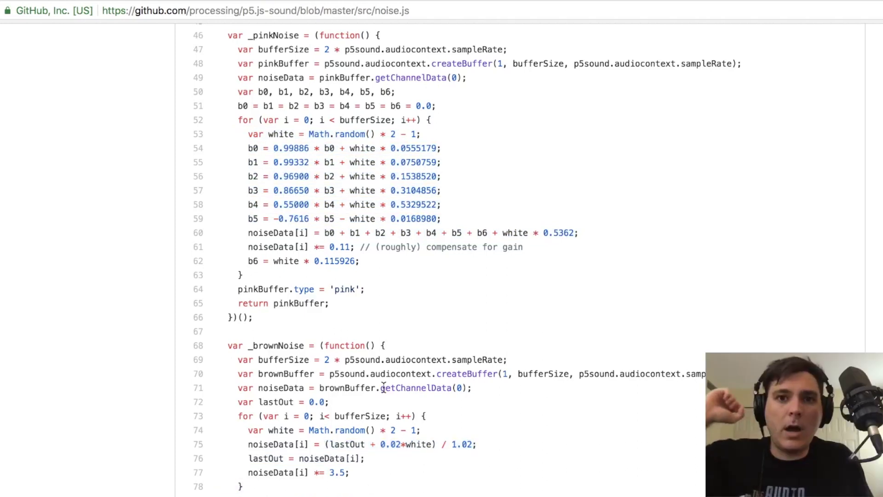